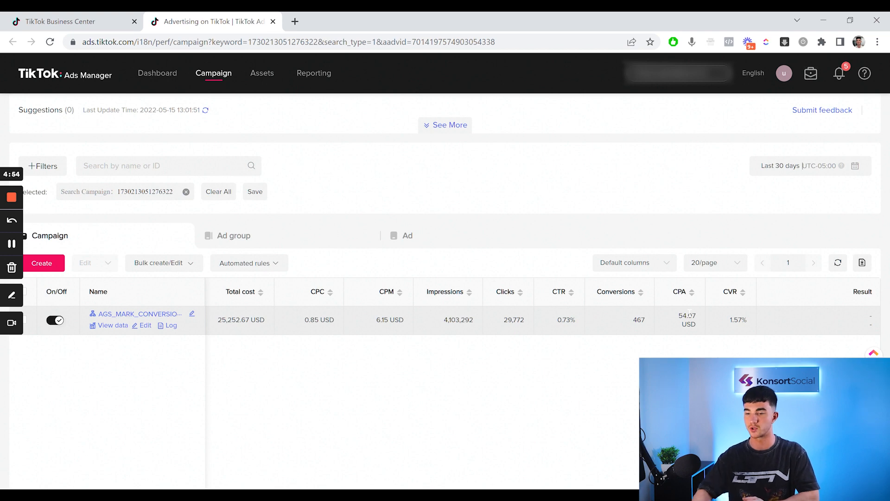
Create a new campaign with Conversions as the advertising objective
left_click(51, 265)
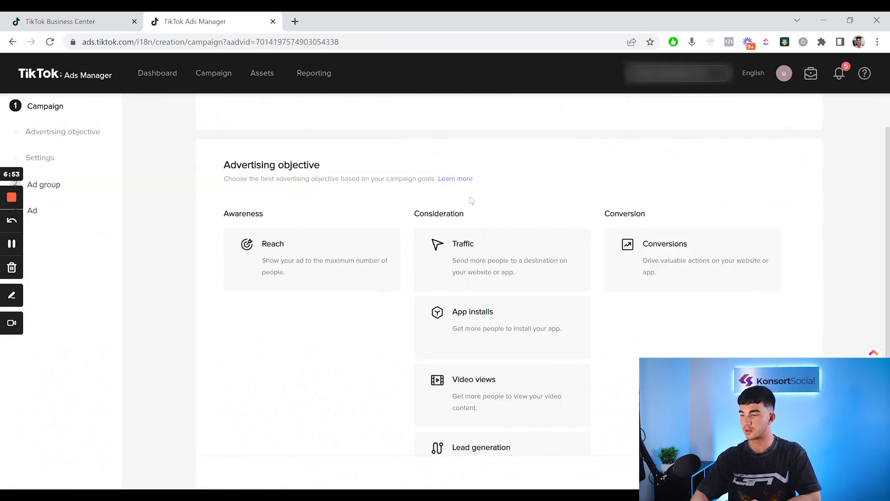
scroll(668, 213, "down", 1)
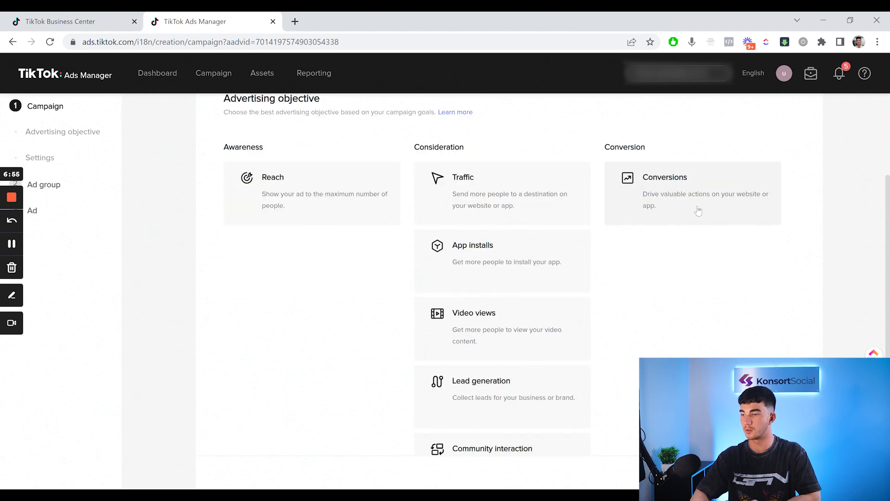
left_click(666, 200)
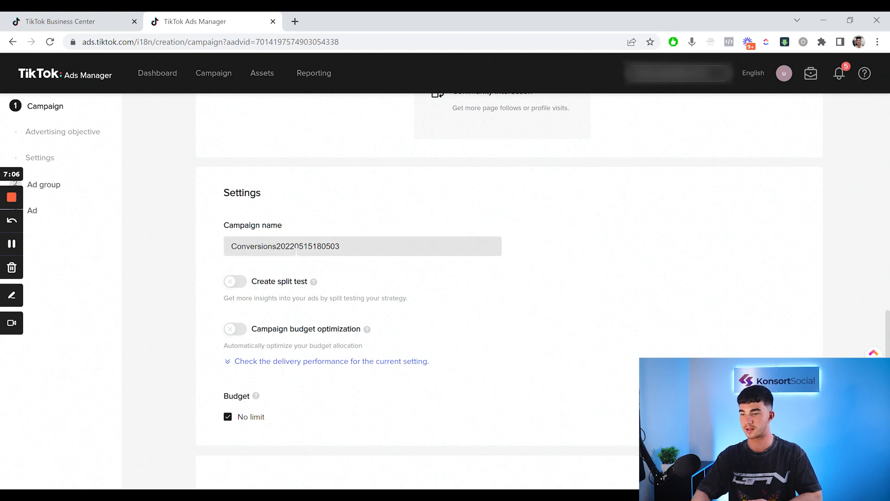
Name the campaign "Creative Testing" in the campaign settings
double_click(297, 252)
type("Creat")
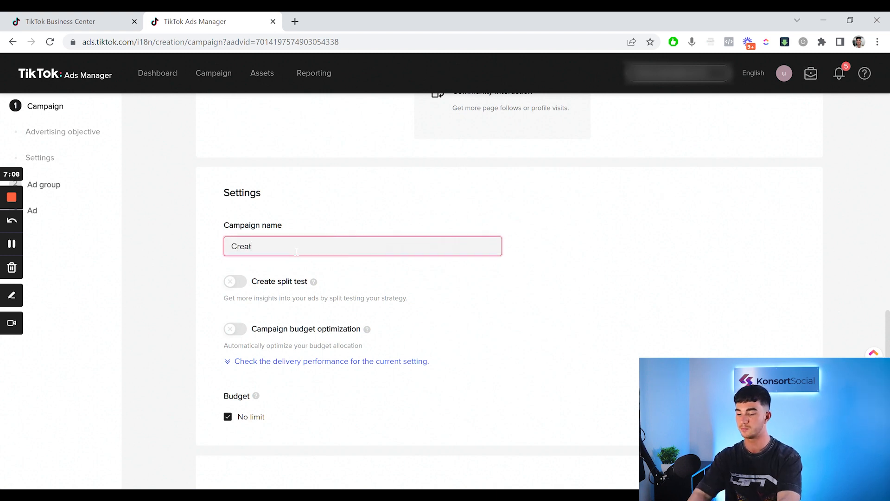
type("ive Testing")
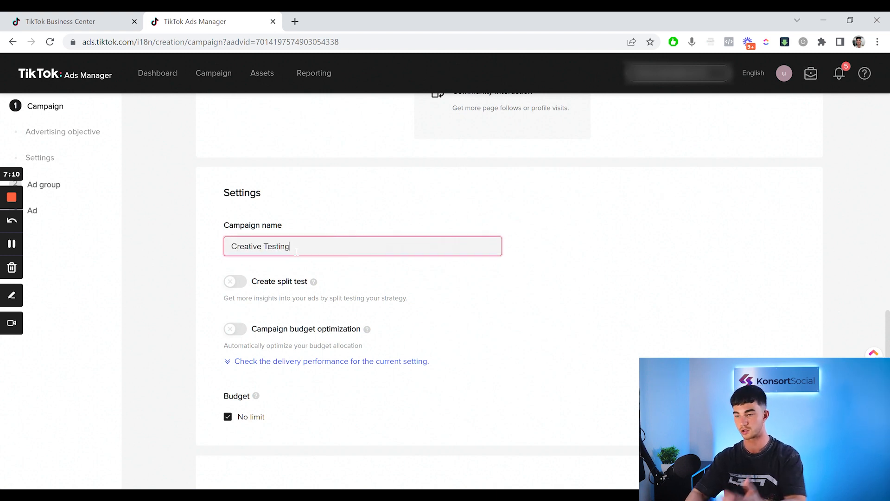
left_click(466, 304)
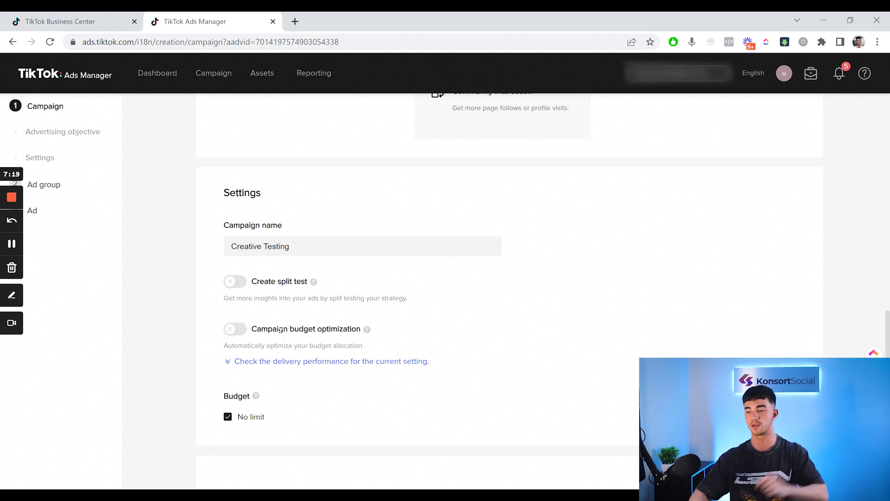
Remove the campaign's no-limit budget and set a daily budget of 150 USD
left_click(228, 416)
scroll(242, 425, "down", 1)
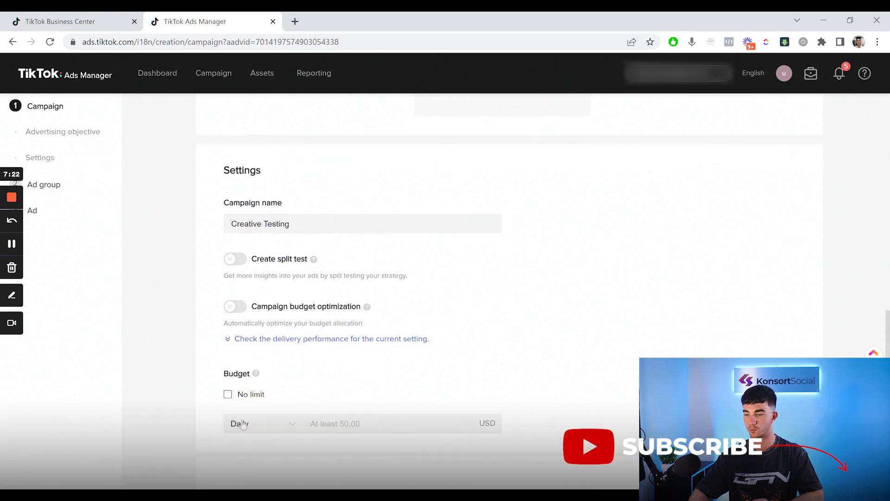
left_click(334, 413)
type("15")
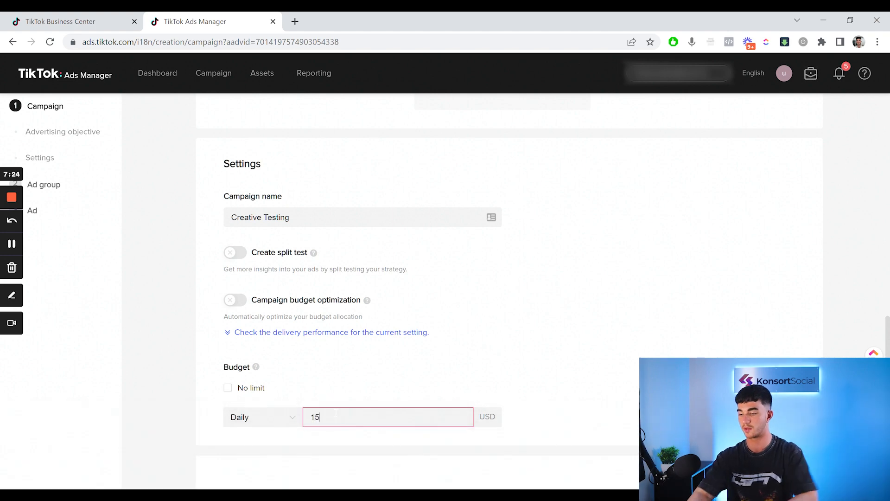
type("0")
left_click(373, 387)
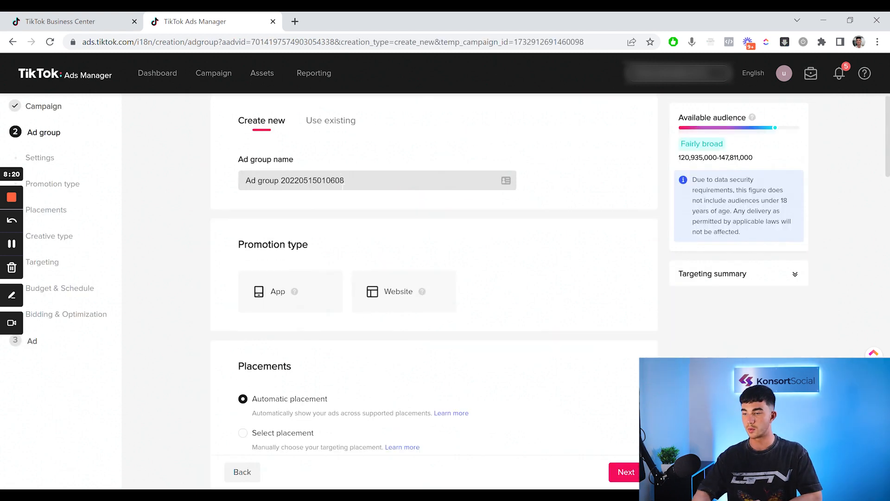
Set the ad group's promotion type to Website, using the TikTok Pixel for Shopify with Complete Payment as the optimization event
scroll(344, 191, "down", 3)
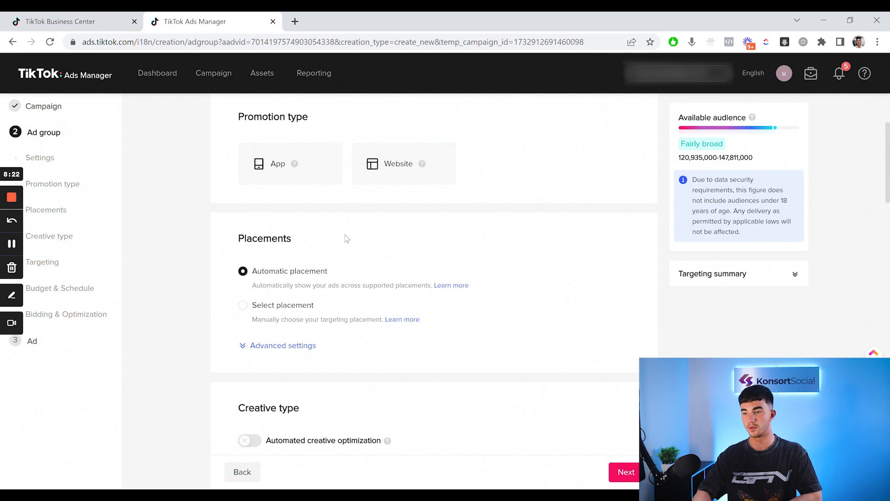
scroll(346, 239, "up", 1)
left_click(382, 183)
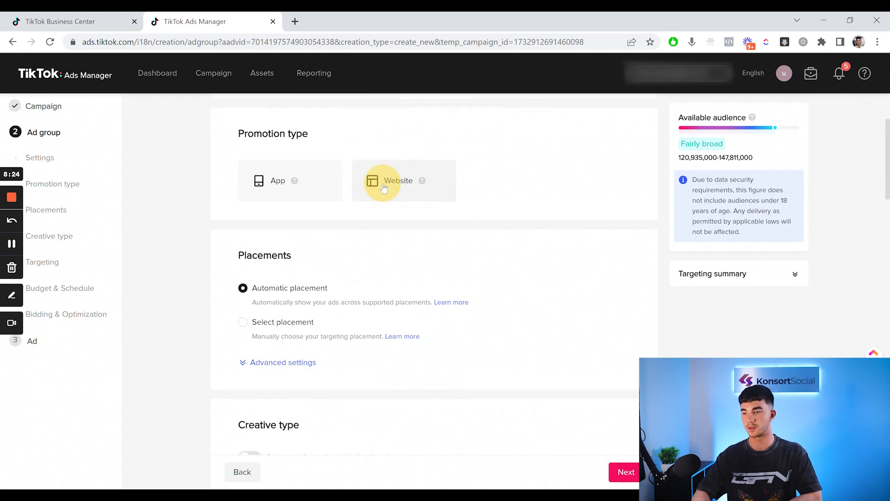
left_click(333, 272)
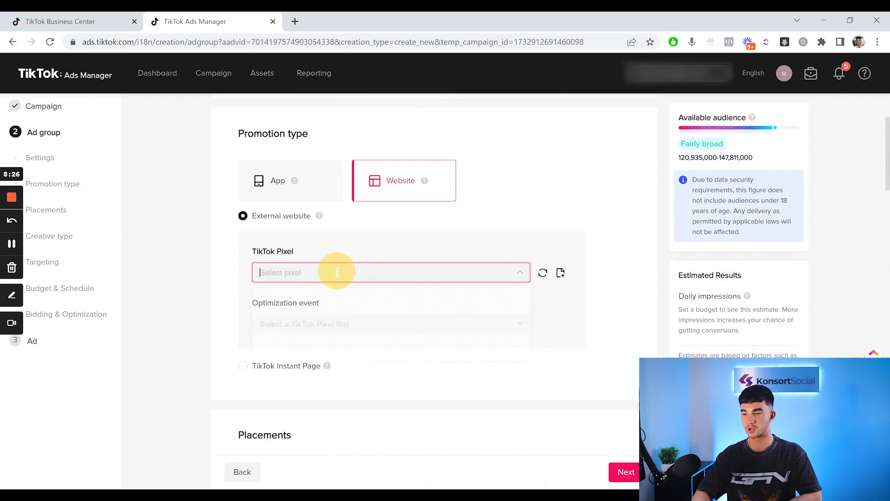
left_click(337, 296)
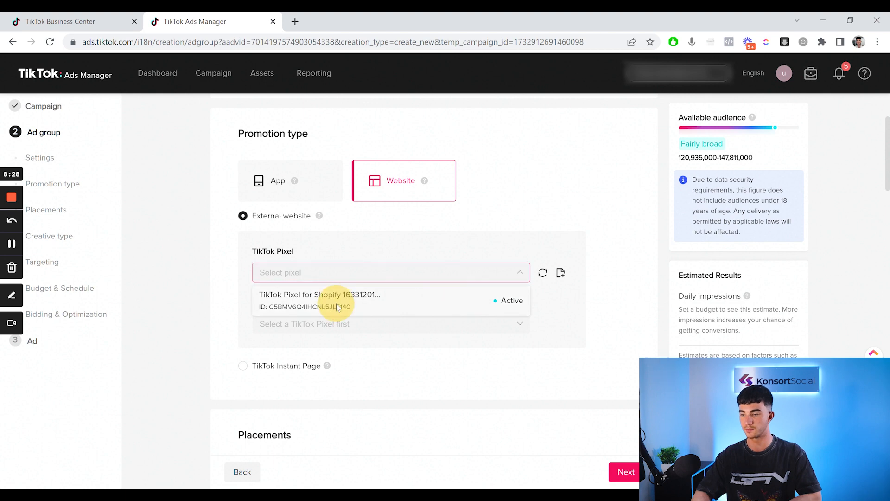
scroll(340, 344, "down", 2)
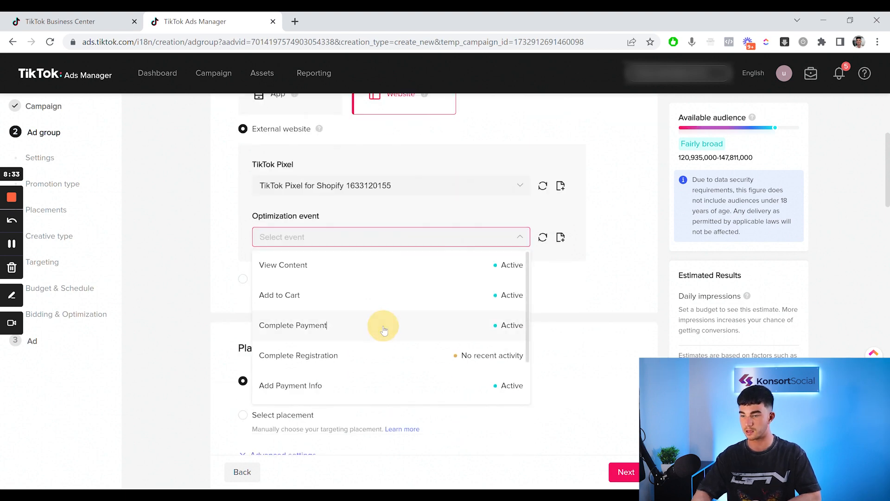
left_click(384, 331)
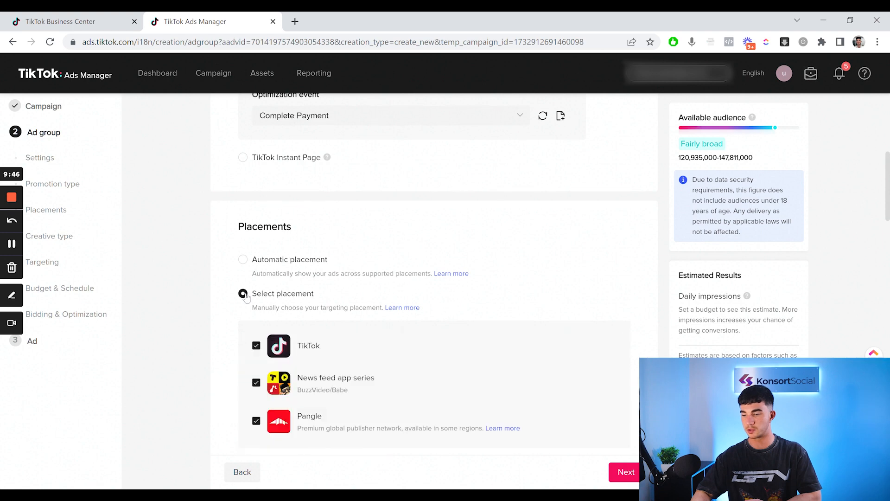
Switch the ad group to manual placement and exclude News feed app series and Pangle, keeping only TikTok
scroll(256, 297, "down", 1)
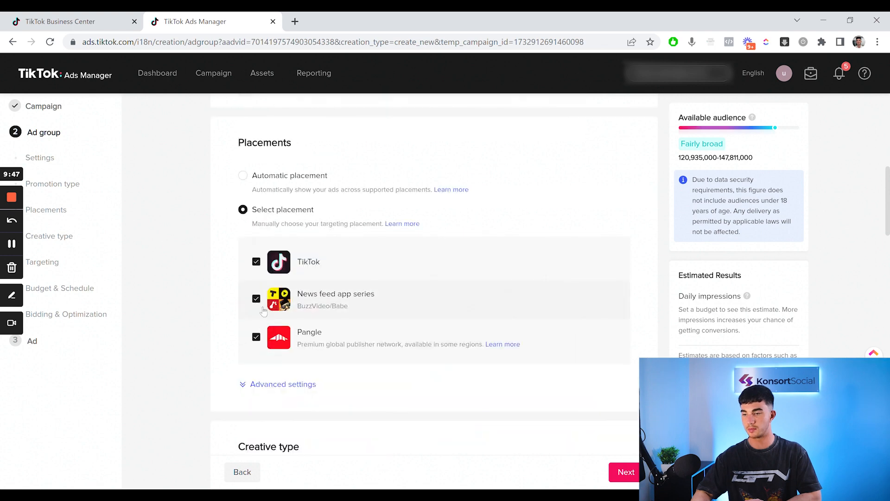
left_click(256, 299)
left_click(256, 337)
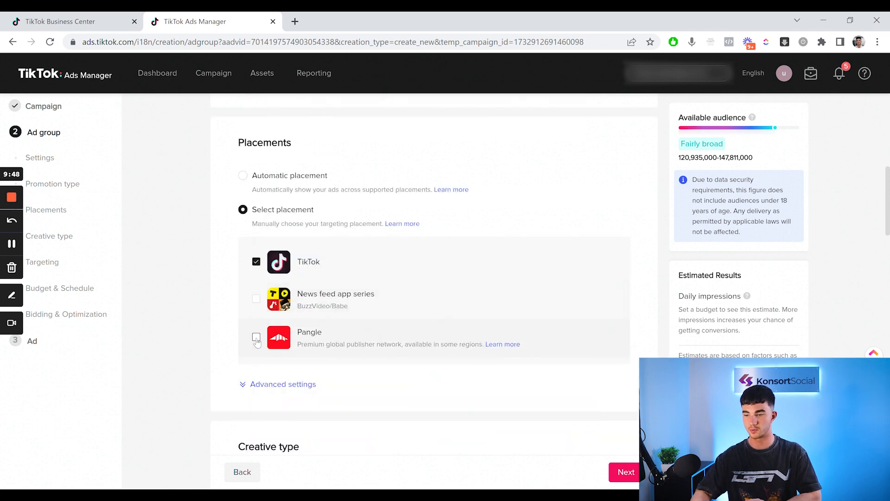
Target male users in the age groups 18-24, 25-34, 35-44, 45-54 and 55+ in the ad group's demographics
scroll(257, 343, "down", 1)
scroll(258, 343, "down", 8)
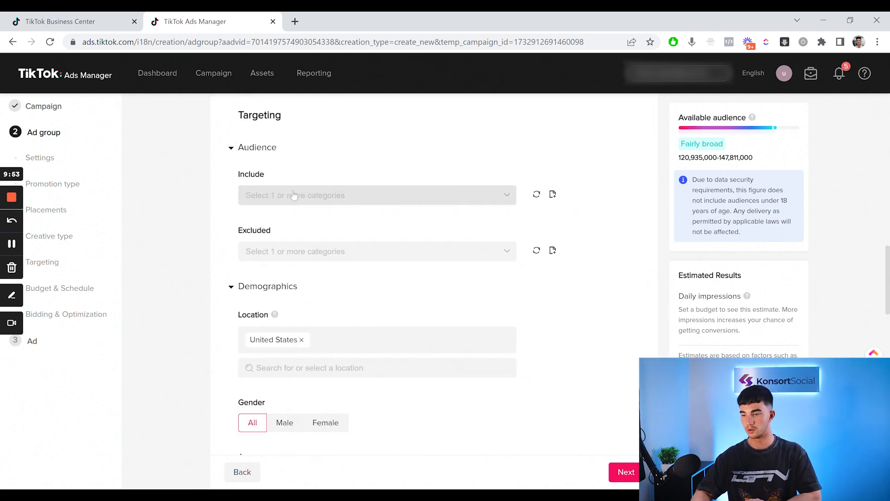
scroll(293, 195, "down", 1)
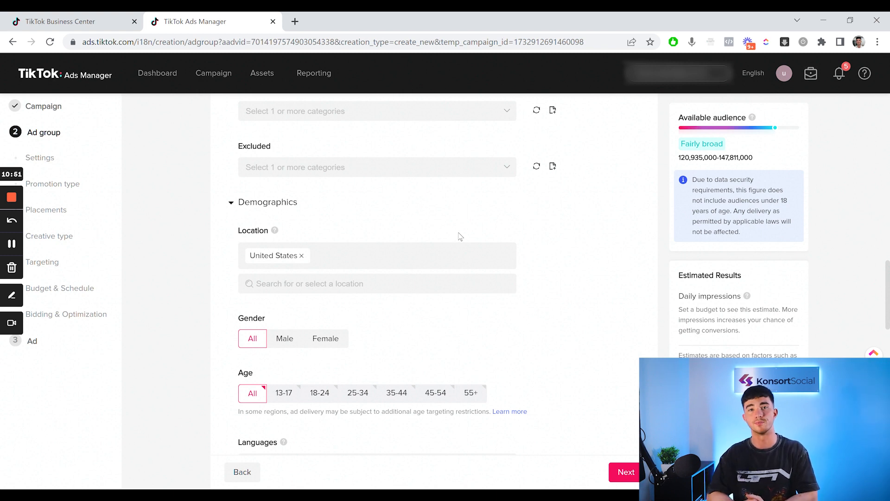
scroll(460, 236, "down", 2)
left_click(283, 258)
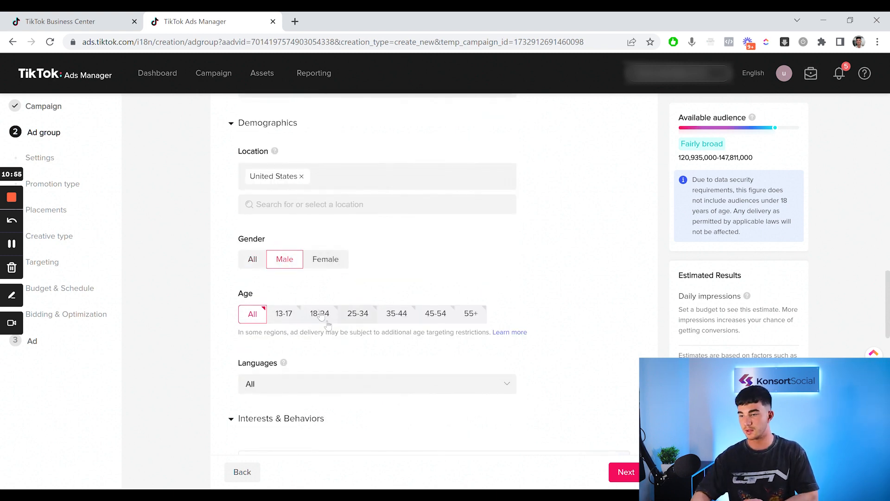
left_click(320, 313)
left_click(358, 313)
left_click(398, 313)
left_click(447, 318)
scroll(466, 320, "down", 4)
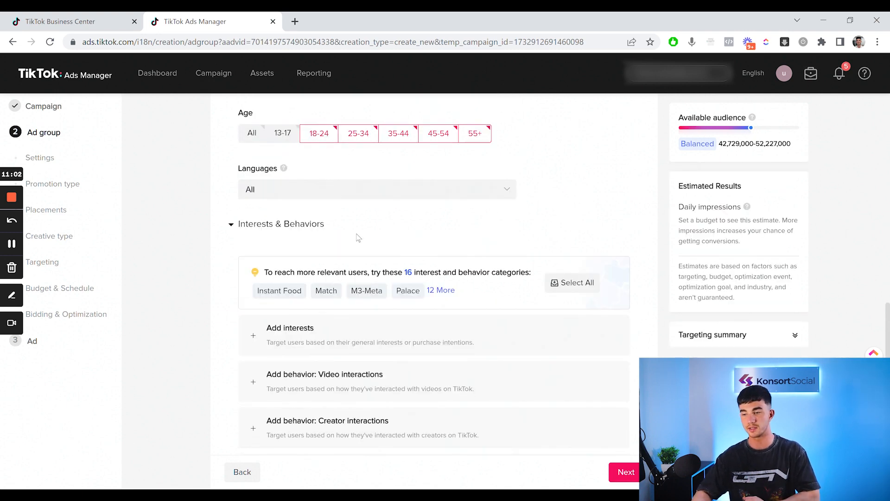
scroll(358, 237, "down", 3)
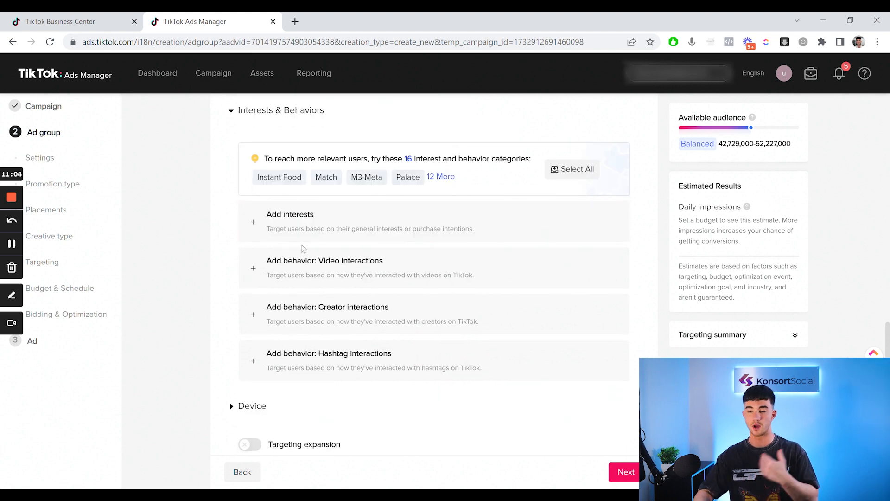
left_click(576, 172)
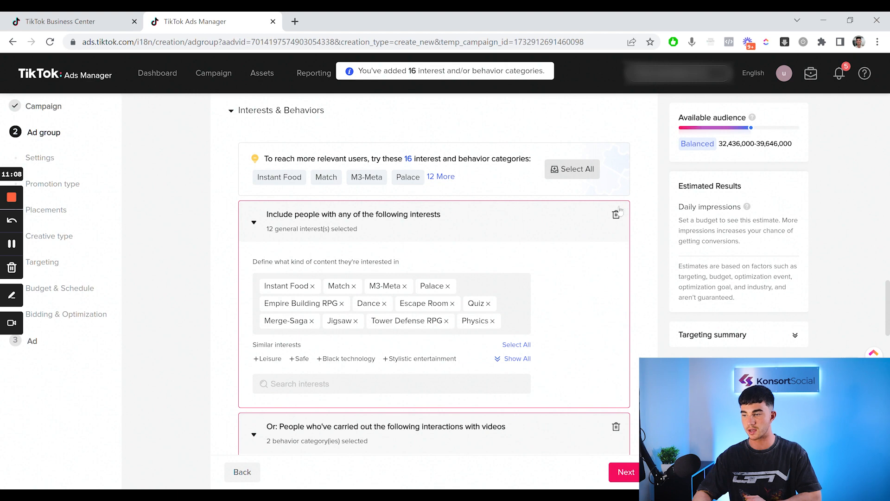
left_click(615, 215)
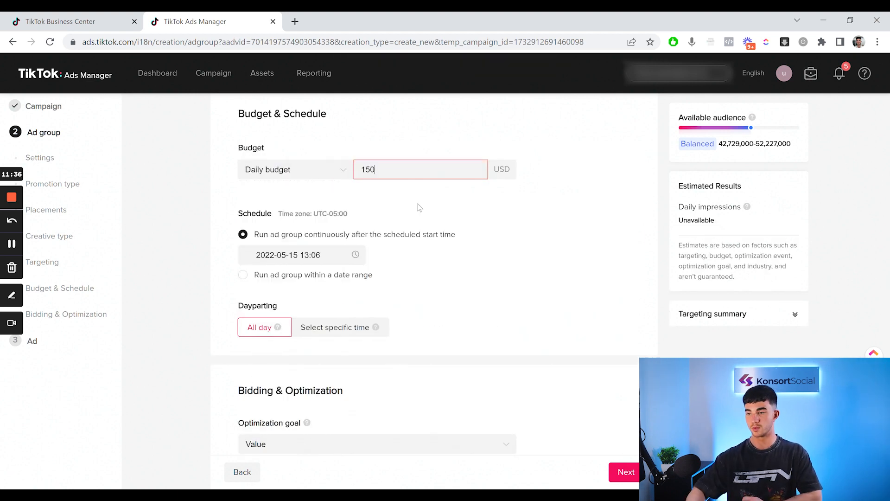
Set the ad group's daily budget to 150 USD and schedule its continuous run to start on 2022-05-16 at 00:30
left_click(448, 204)
scroll(449, 206, "down", 2)
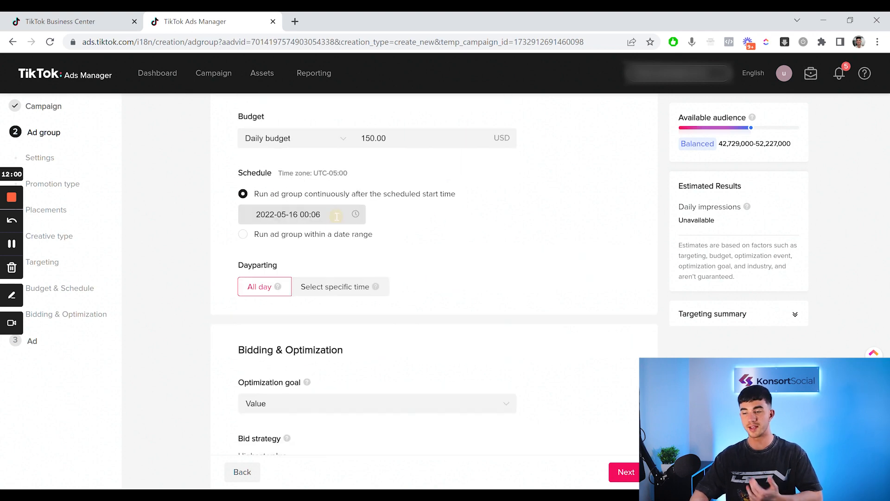
left_click(336, 214)
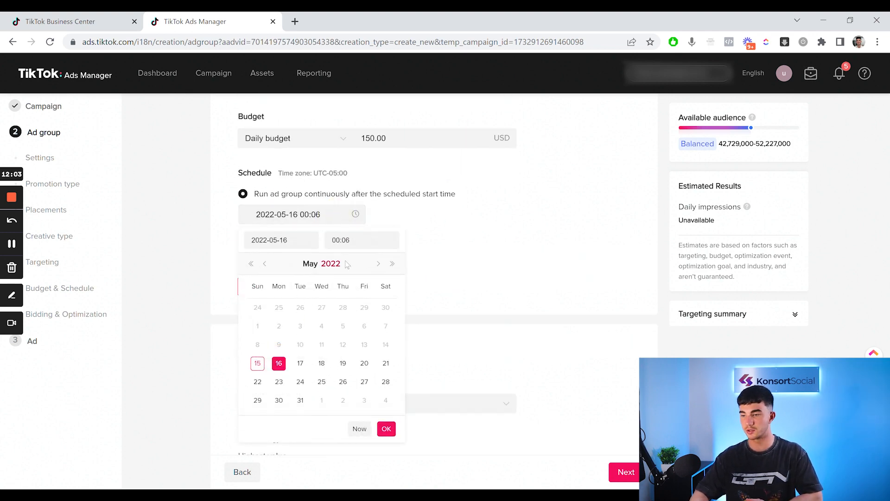
left_click(354, 240)
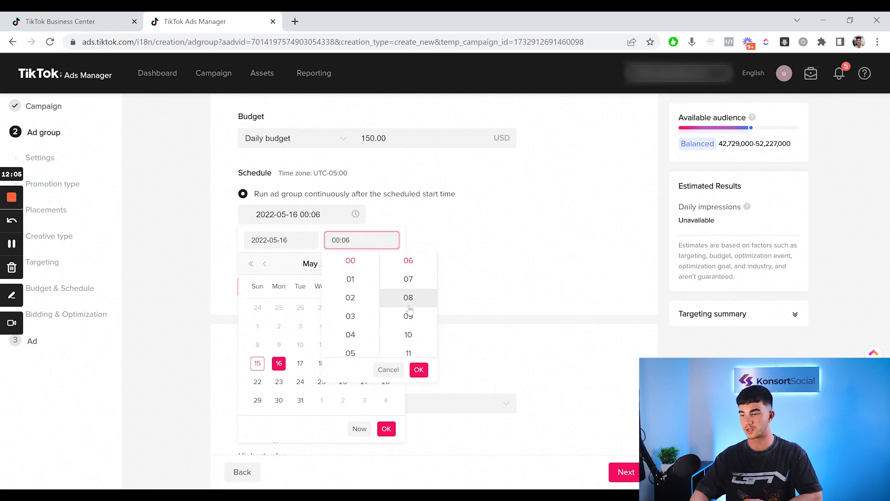
scroll(410, 311, "down", 2)
scroll(418, 282, "up", 1)
left_click(412, 280)
left_click(414, 283)
scroll(414, 320, "down", 4)
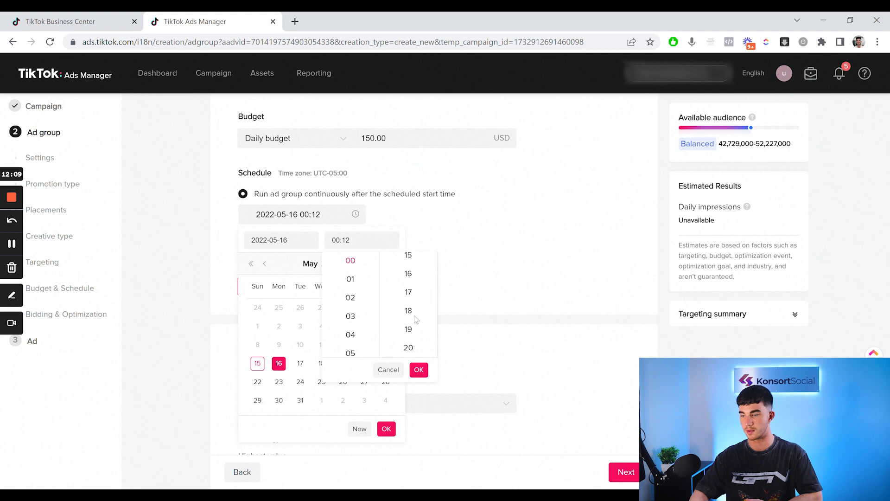
scroll(415, 320, "down", 4)
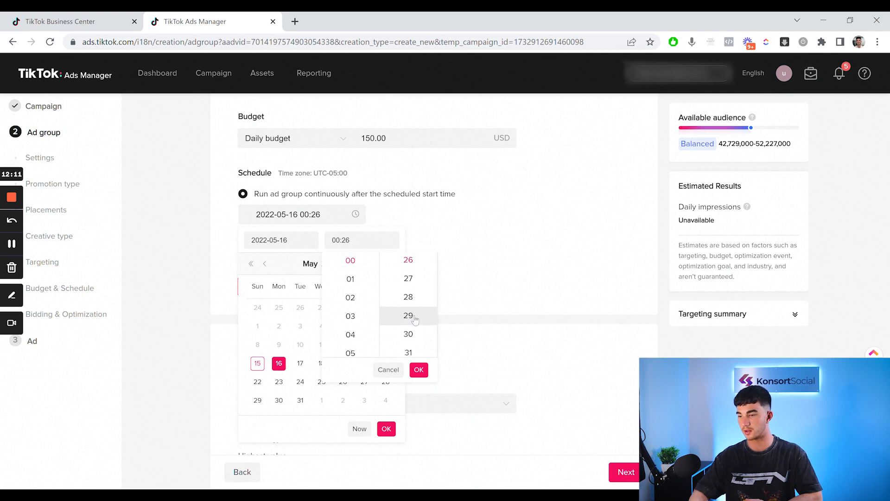
left_click(412, 325)
left_click(419, 369)
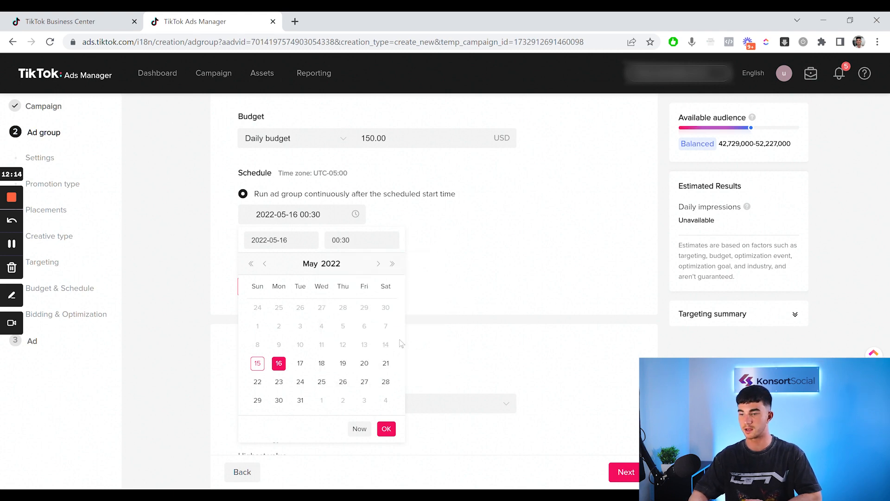
left_click(391, 432)
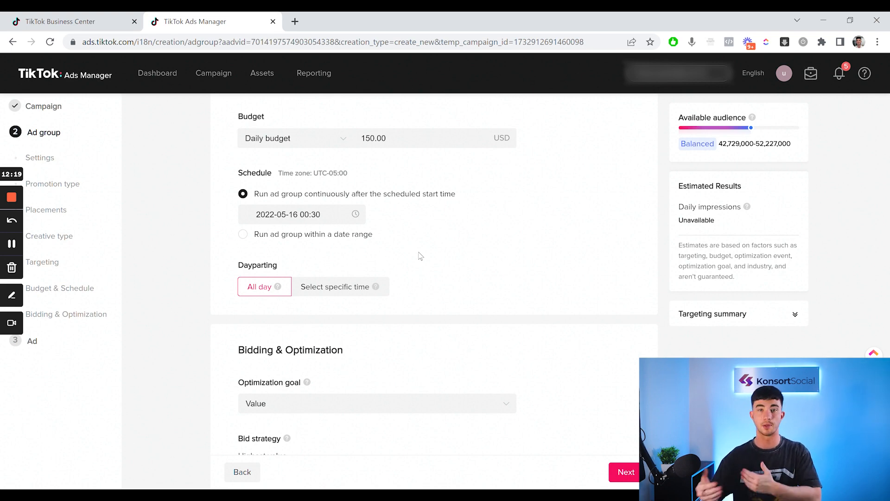
Choose Value as the ad group's optimization goal and proceed to the ad setup
scroll(420, 256, "down", 3)
left_click(441, 267)
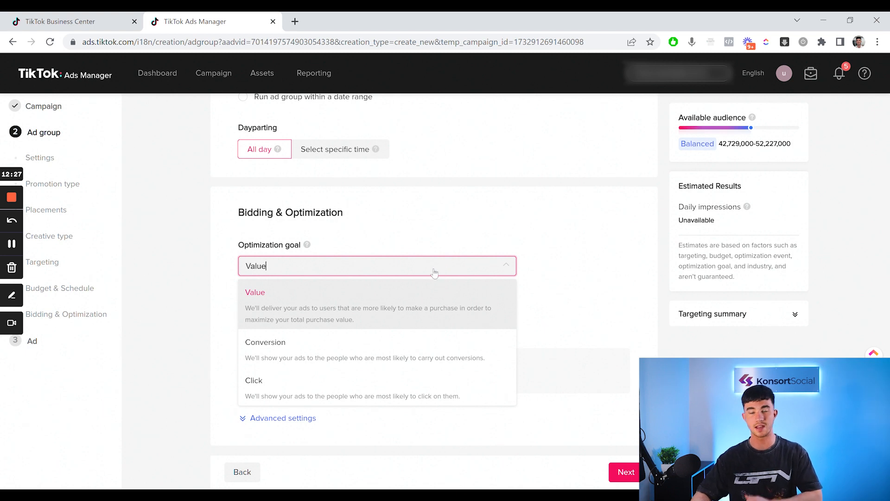
left_click(344, 306)
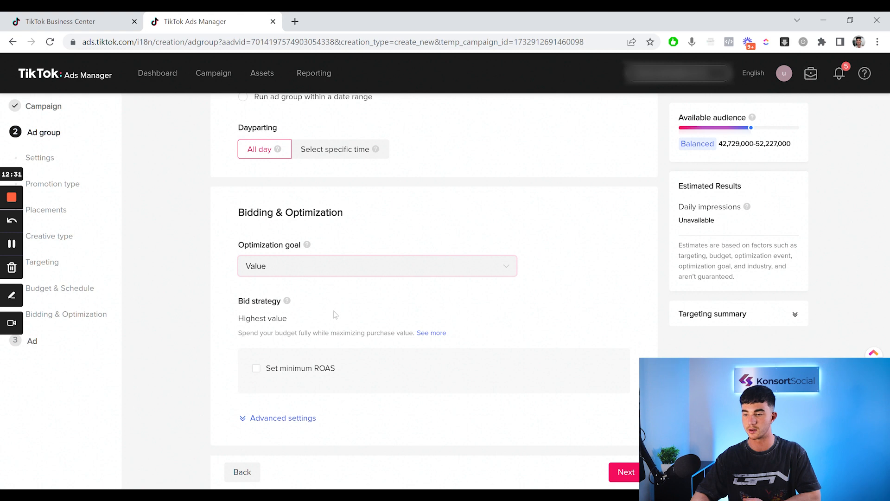
left_click(614, 470)
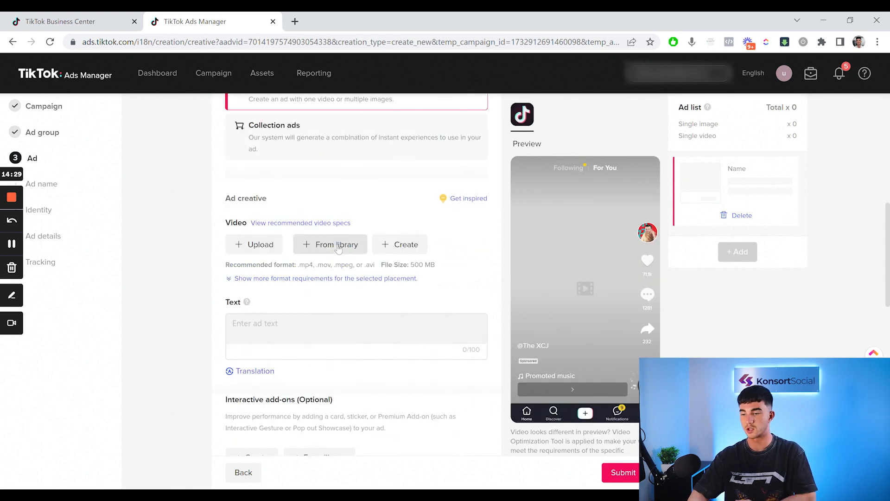
Upload the video CR01 - 3 Reasons Why (1).MP4 from the computer as the ad's creative
scroll(338, 248, "down", 1)
left_click(244, 206)
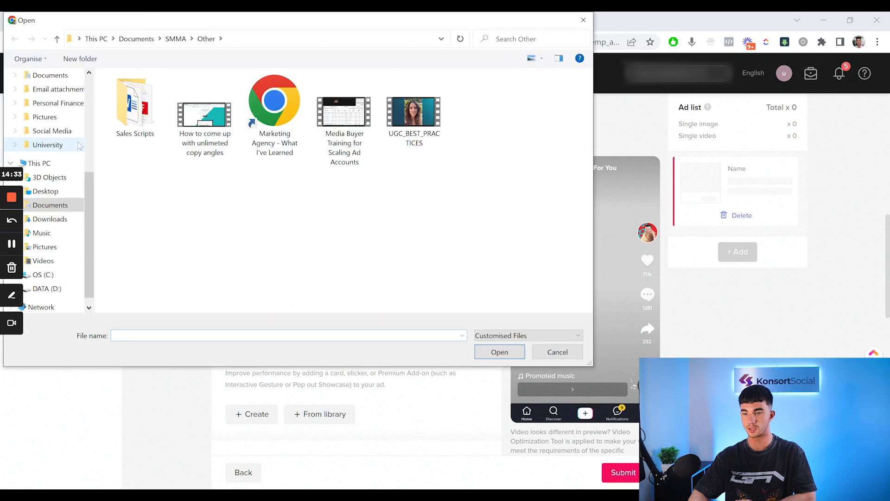
scroll(77, 148, "up", 2)
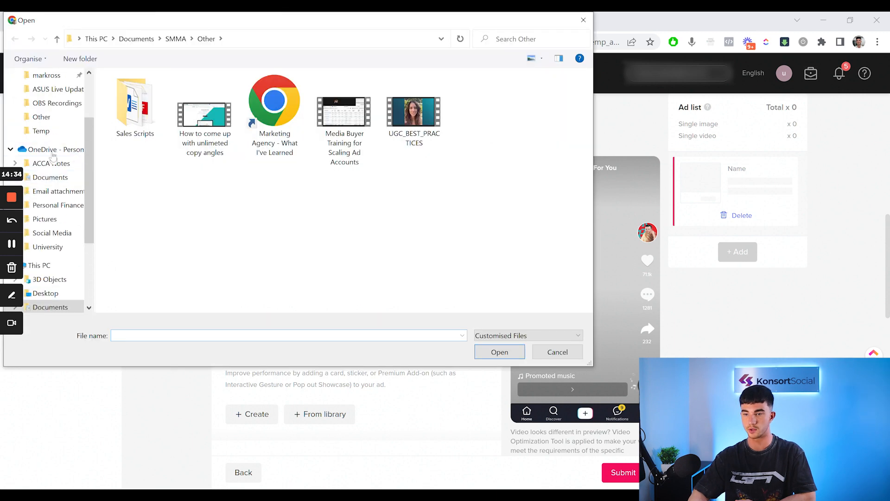
scroll(53, 157, "up", 3)
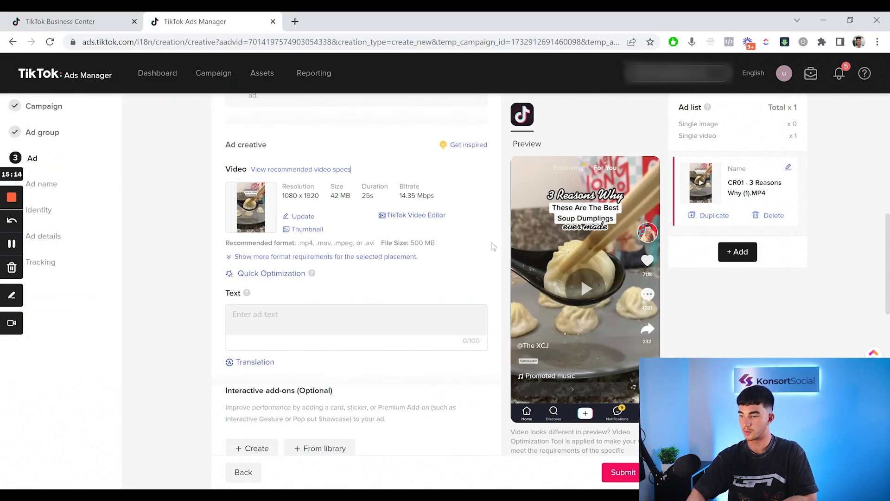
Enter "Copy..." as the placeholder ad text for the first ad
scroll(492, 246, "down", 2)
left_click(283, 253)
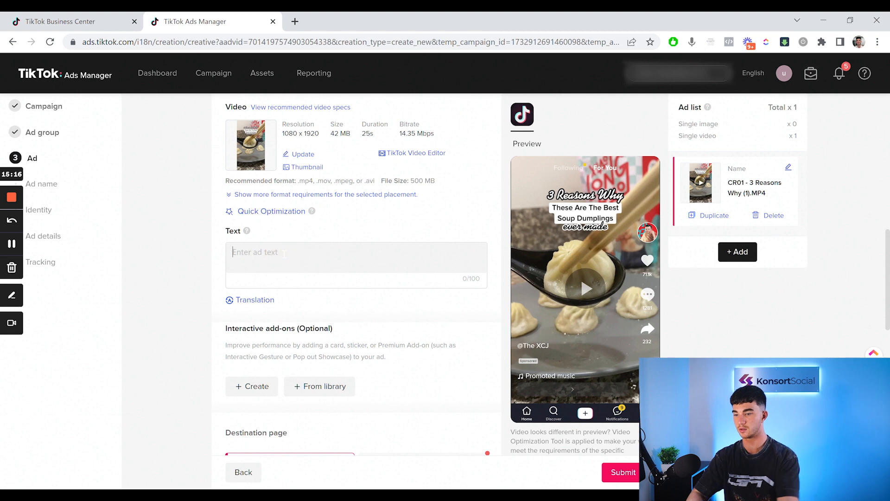
type("Co")
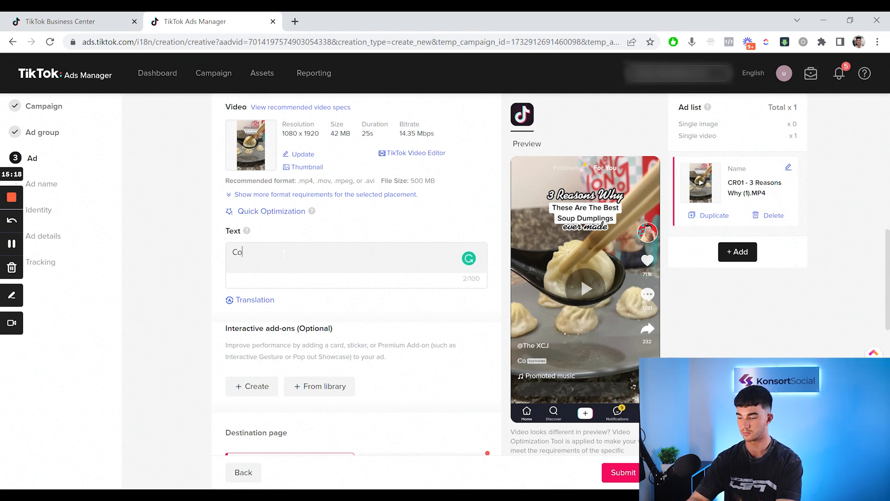
type("py...")
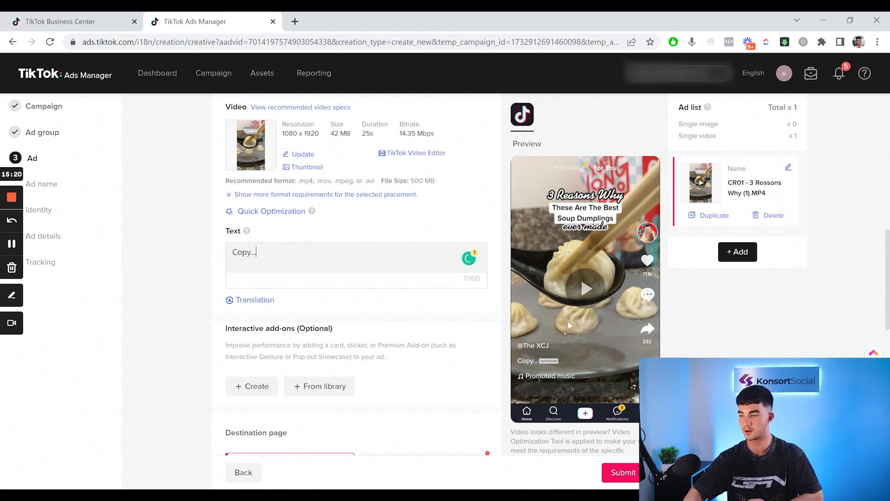
scroll(359, 258, "down", 2)
scroll(359, 258, "down", 1)
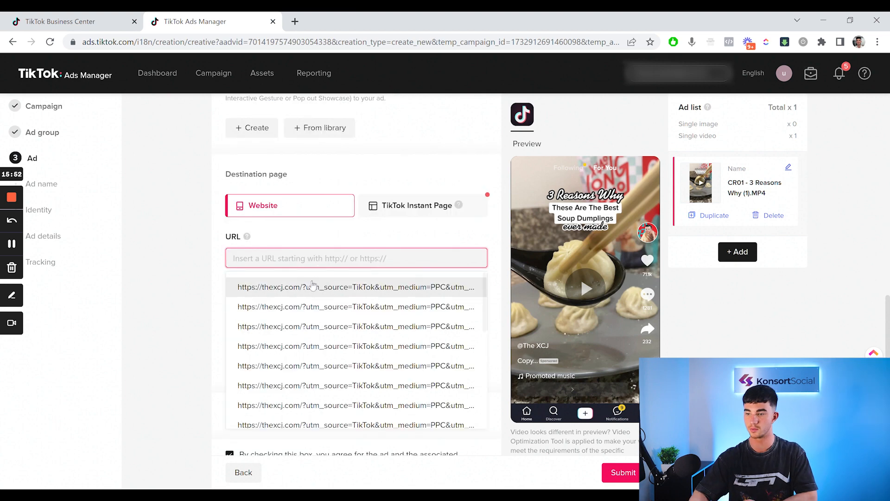
left_click(325, 286)
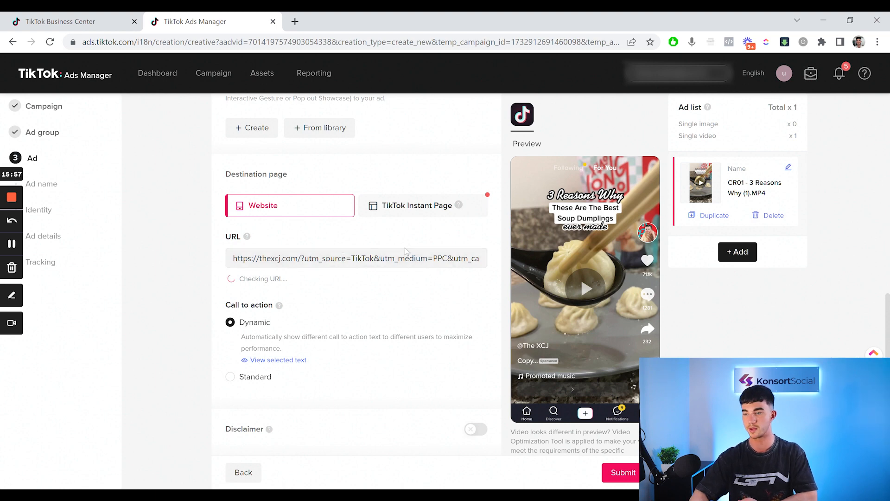
Duplicate the CR01 - 3 Reasons Why ad to create a second ad in the ad list
scroll(405, 249, "up", 10)
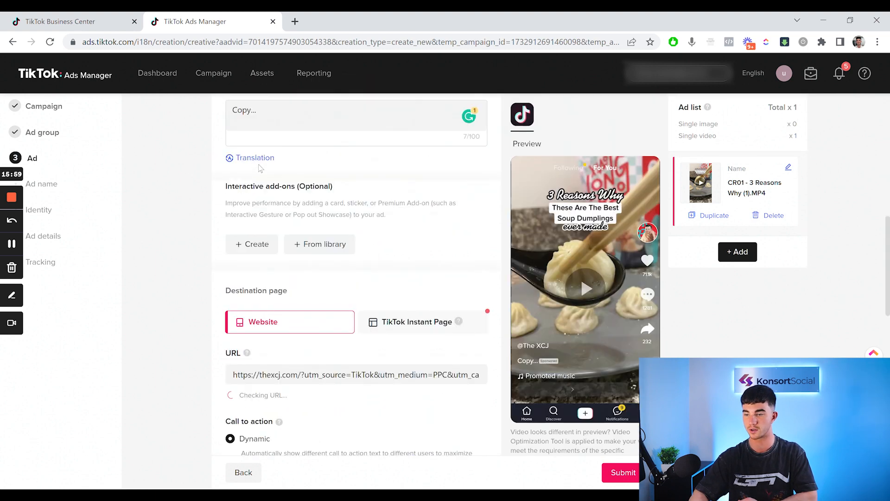
scroll(297, 205, "up", 10)
scroll(296, 205, "up", 4)
scroll(324, 186, "down", 10)
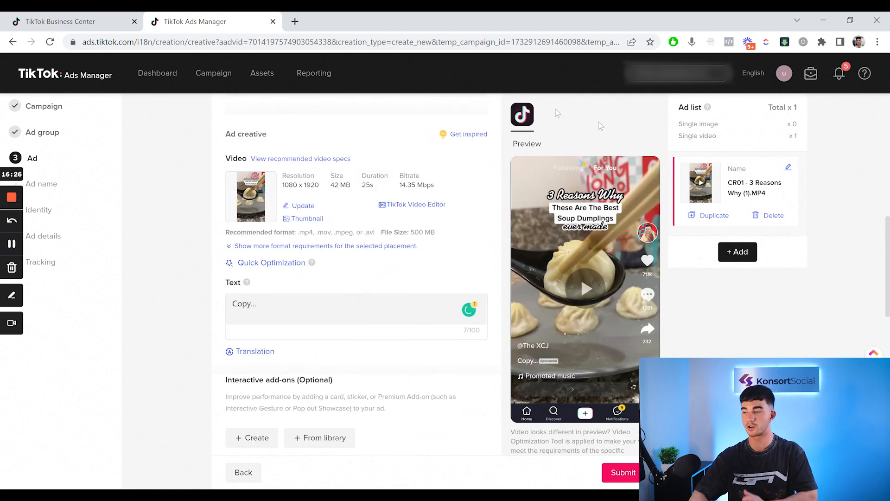
left_click(701, 220)
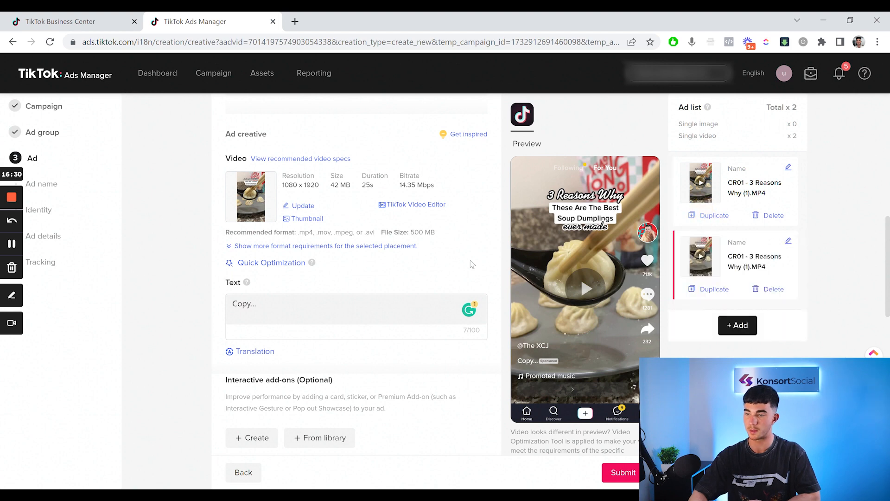
Replace the second ad's video with the CR03.2 video from the library, and duplicate that ad to add a third one
scroll(361, 301, "up", 2)
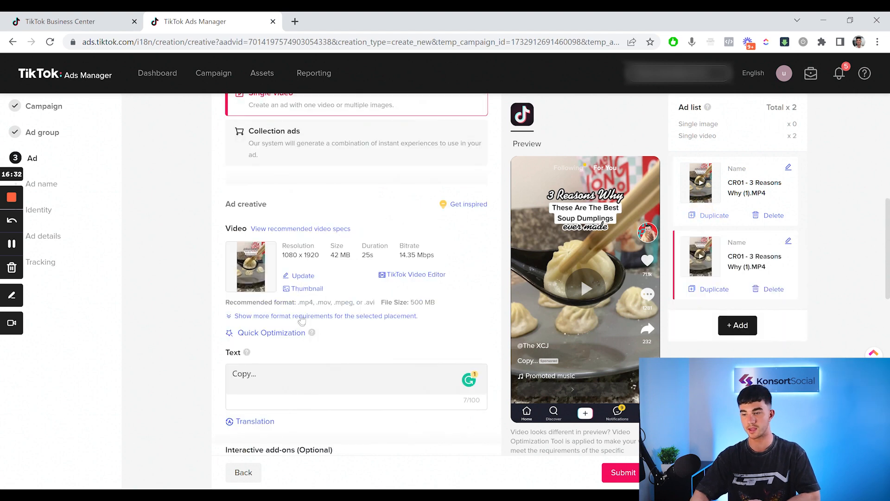
left_click(301, 276)
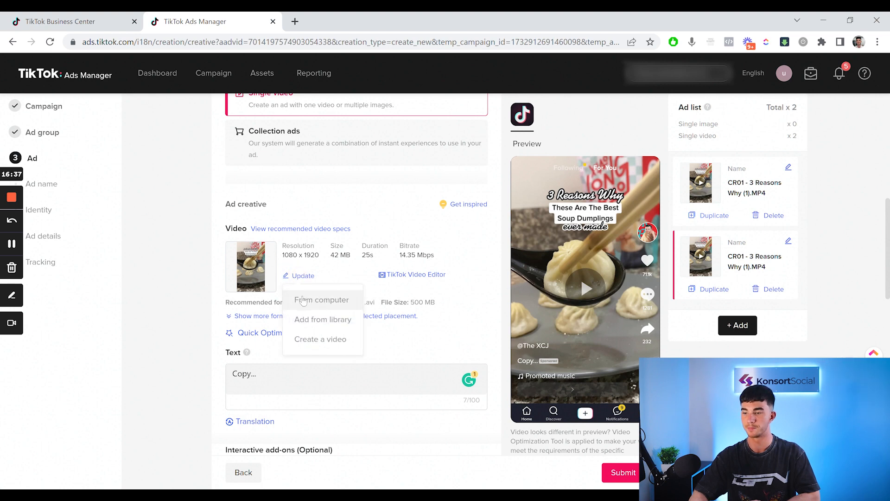
left_click(319, 324)
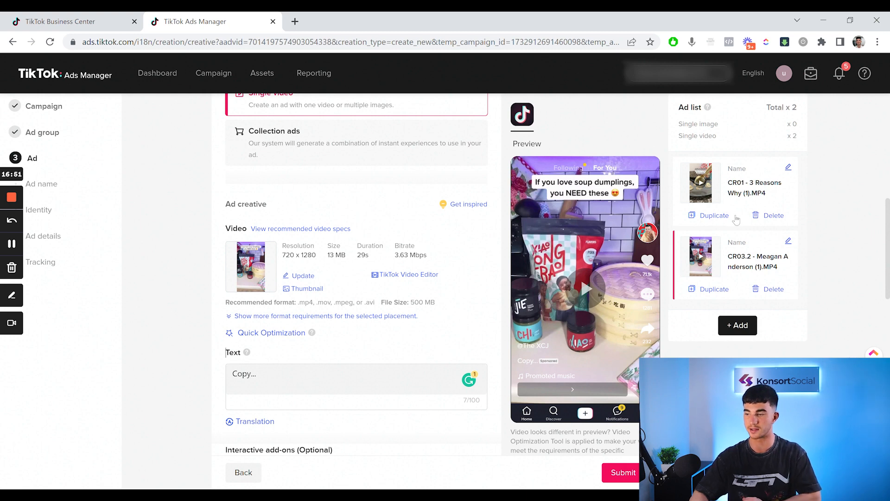
left_click(713, 290)
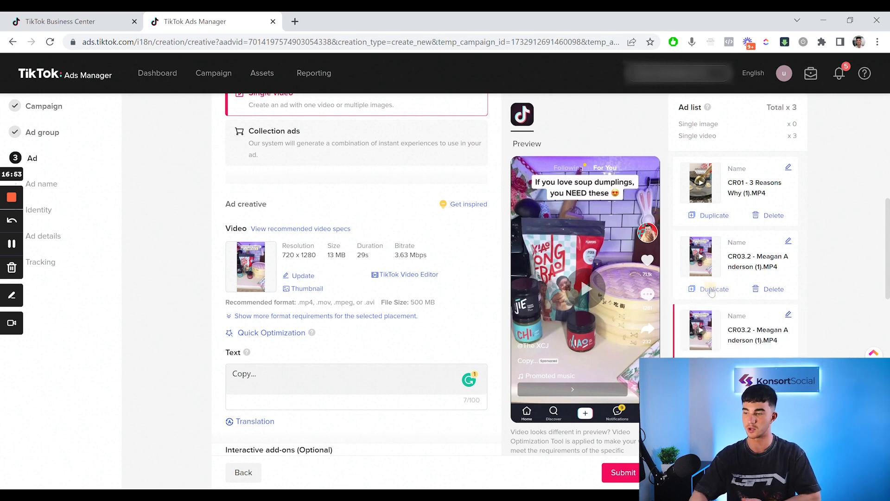